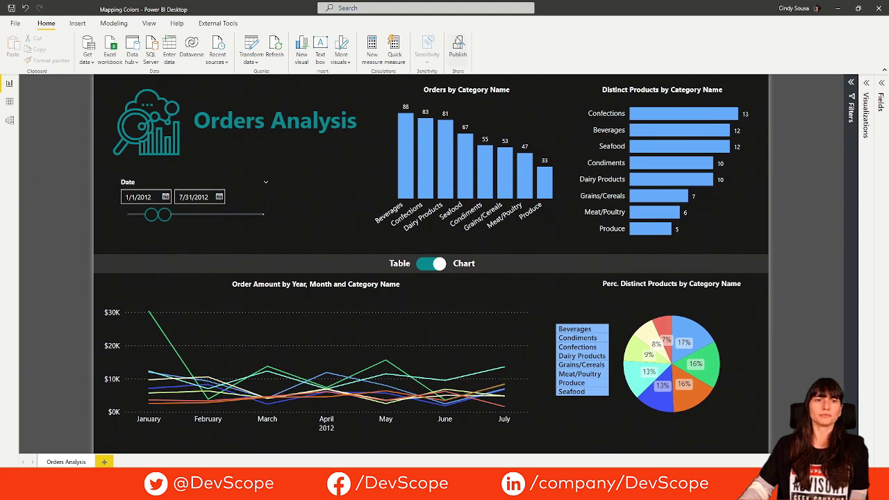
Show the Model view: Orders links to Calendar by Date and Product Category by CategoryID.
left_click(11, 121)
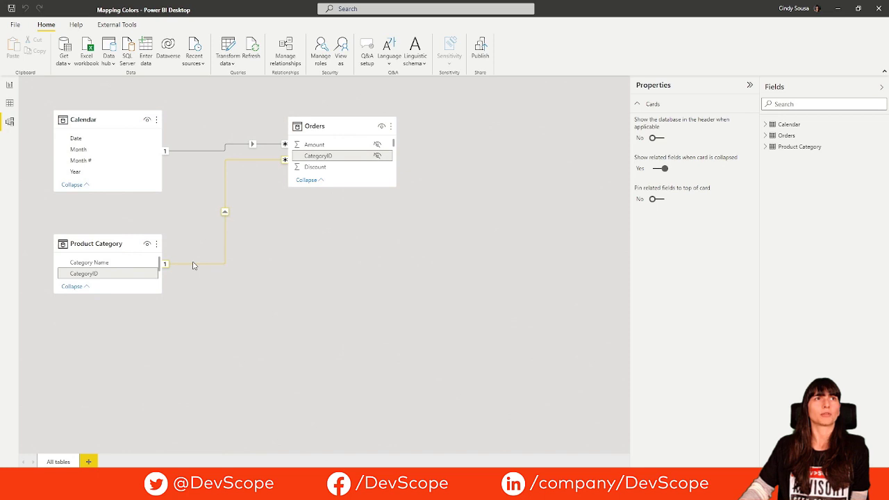
Add a Color calculated column to Product Category with a SWITCH formula mapping each CategoryID to a hex code.
left_click(10, 85)
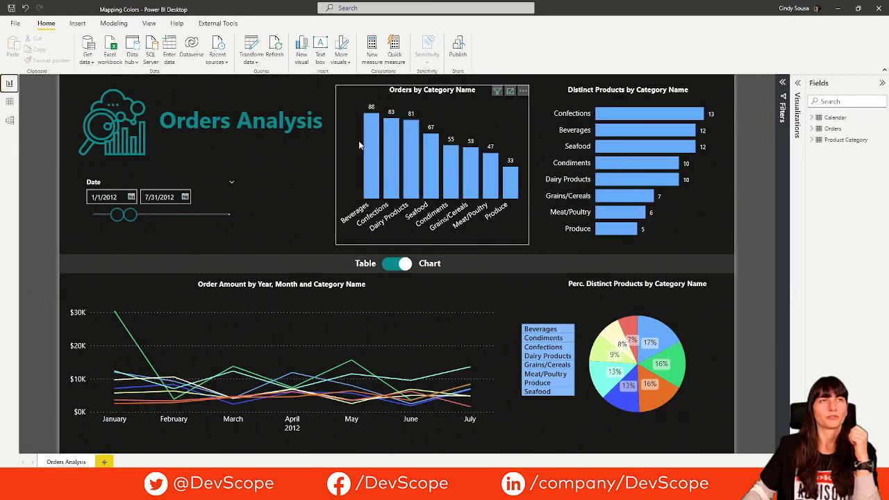
left_click(9, 102)
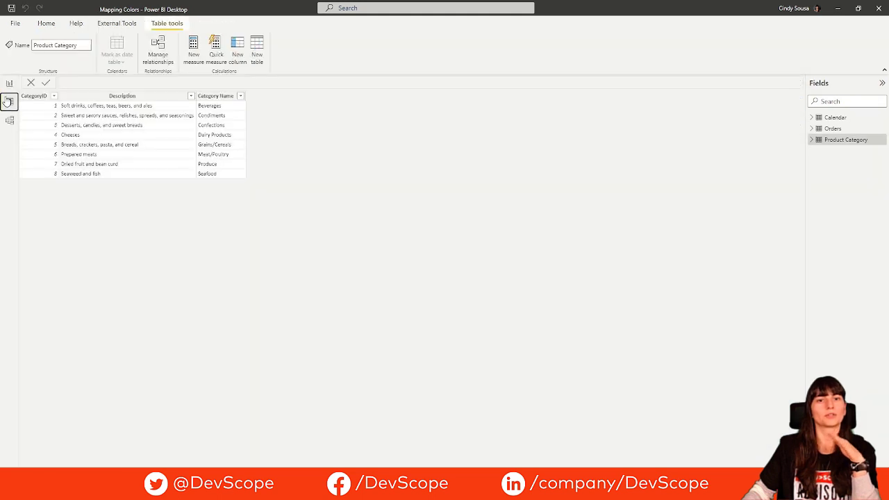
left_click(237, 45)
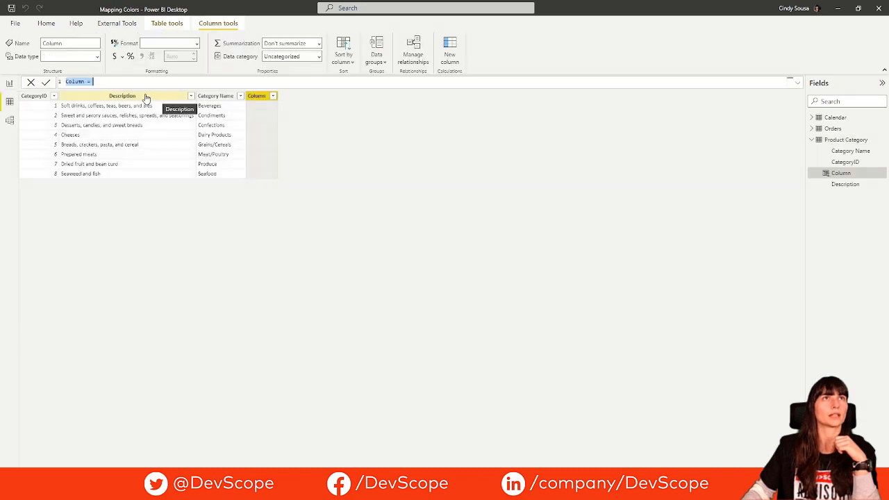
key("ctrl+v")
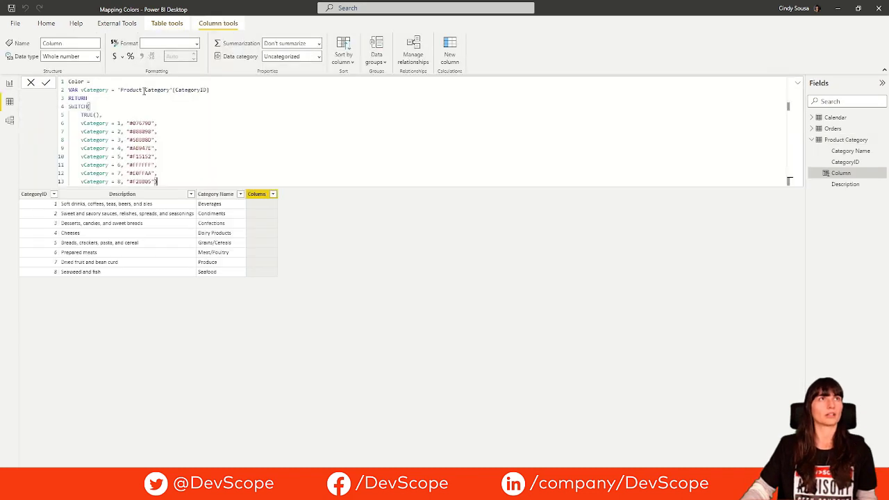
double_click(147, 123)
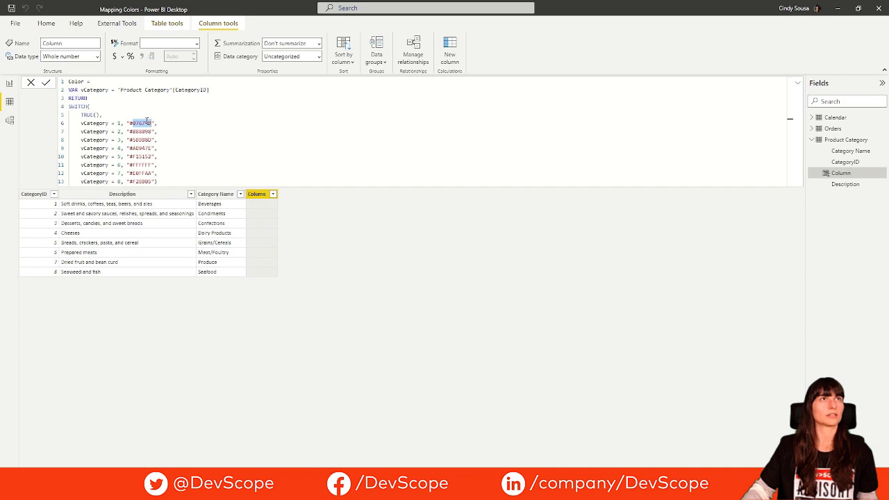
left_click(137, 123)
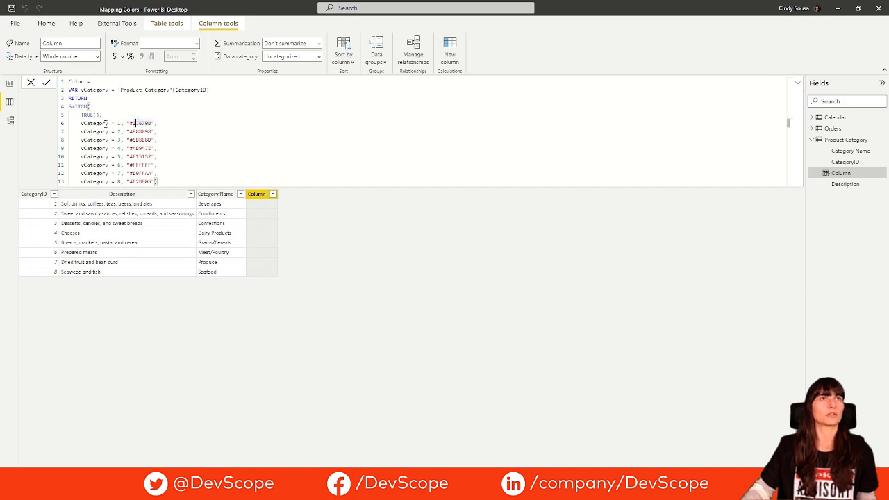
left_click(103, 123)
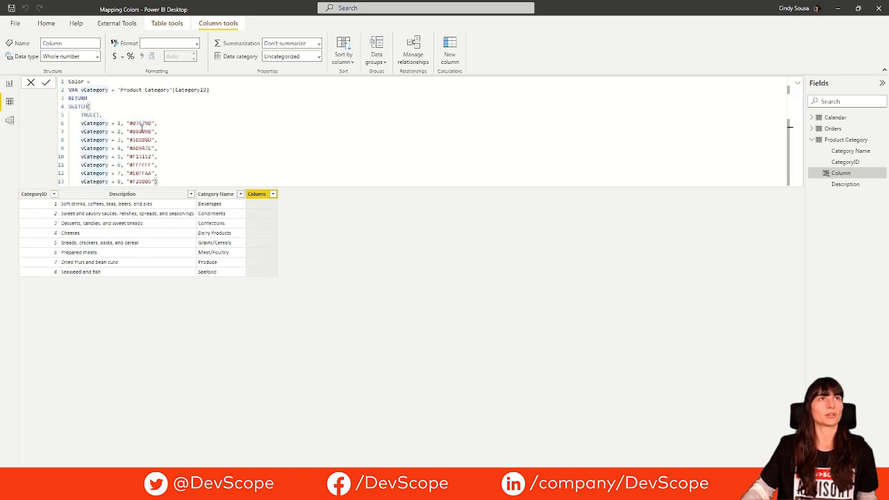
double_click(142, 130)
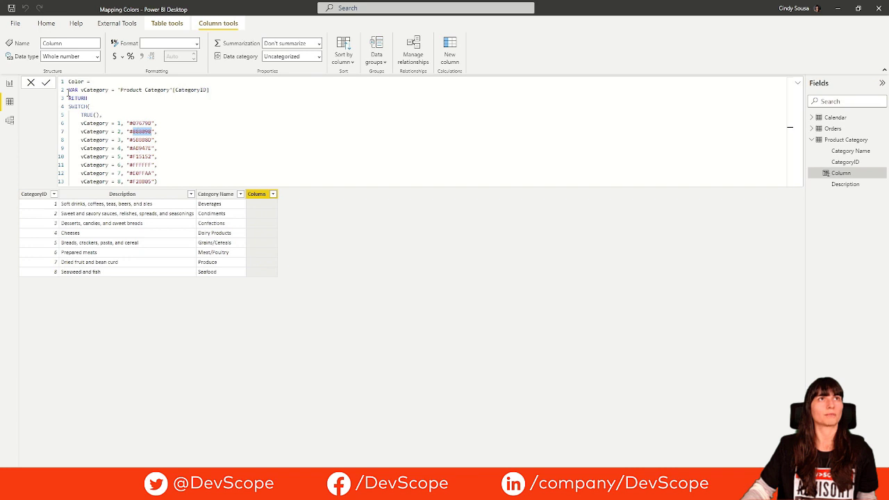
left_click(46, 82)
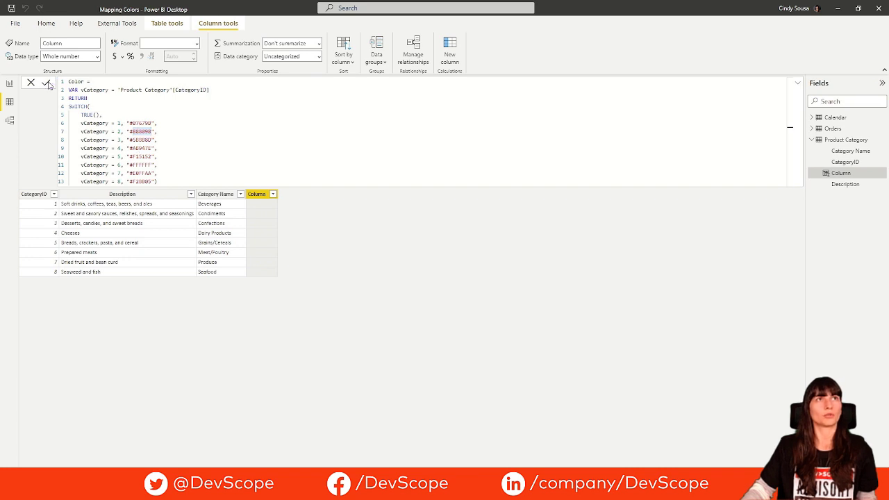
Select the Orders by Category Name chart and expand its Columns > Colors format settings.
left_click(11, 85)
left_click(455, 102)
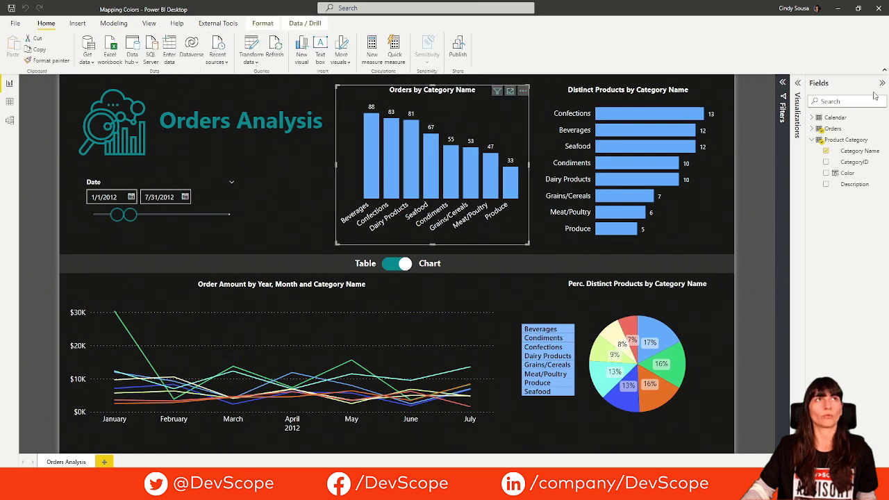
left_click(800, 84)
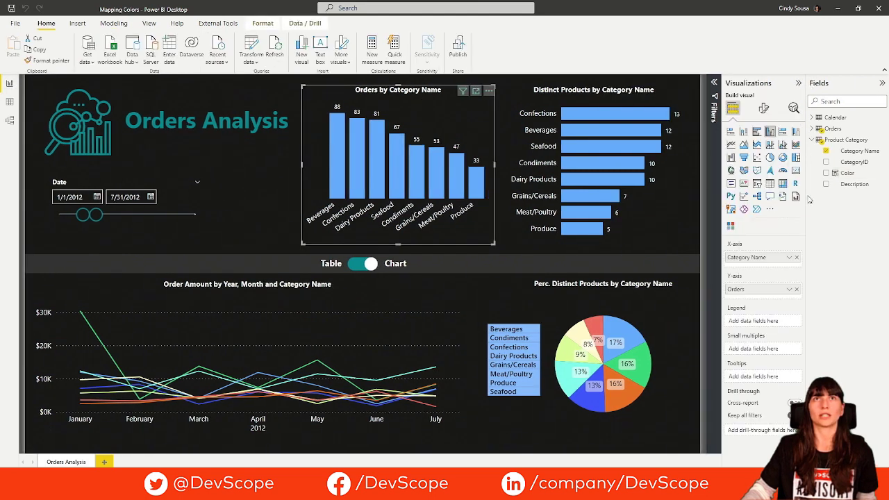
left_click(765, 109)
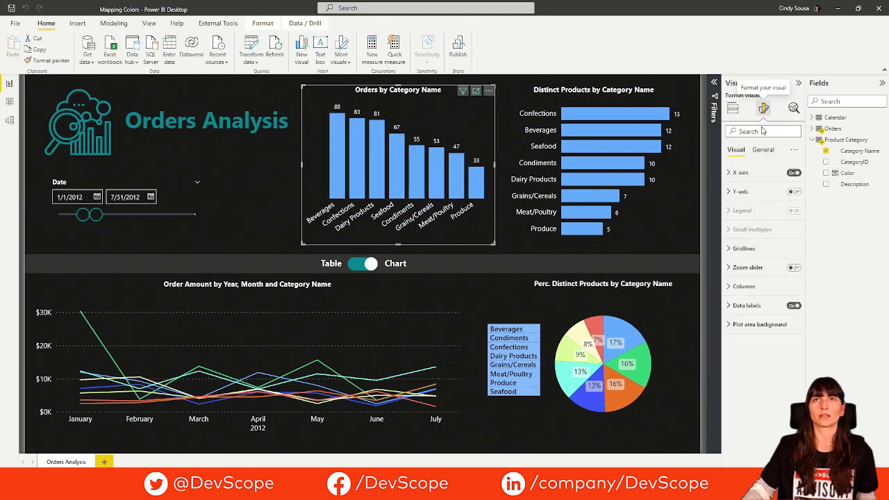
left_click(744, 288)
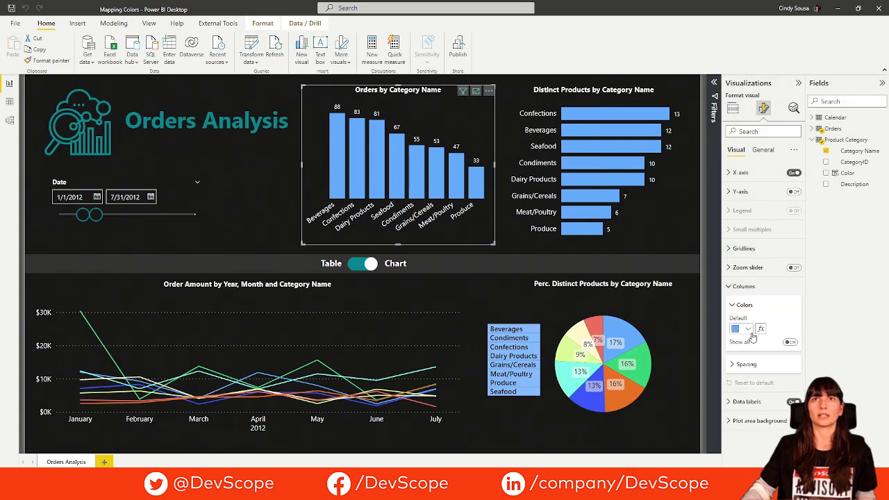
Inspect the default column colour's hex value in the custom colour picker.
left_click(748, 330)
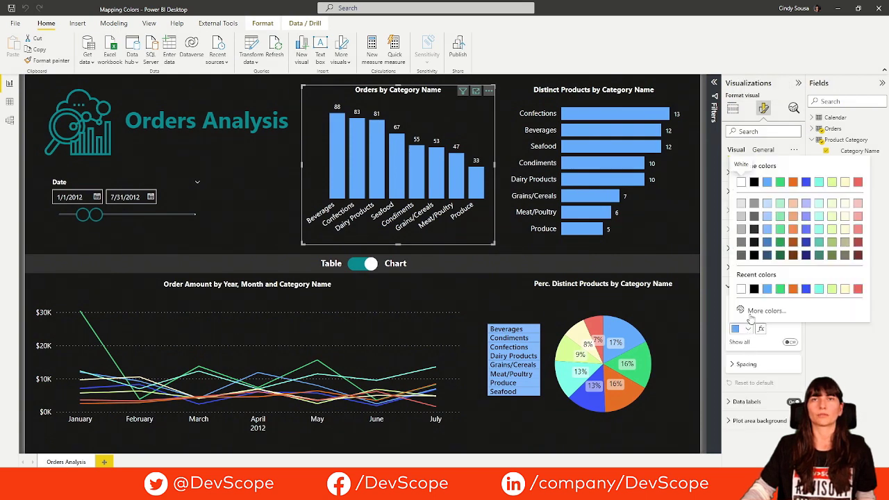
left_click(765, 311)
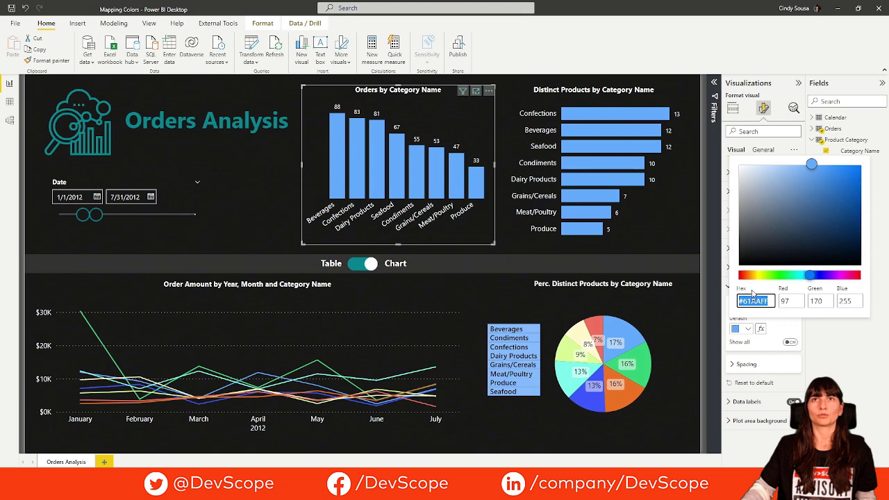
double_click(758, 301)
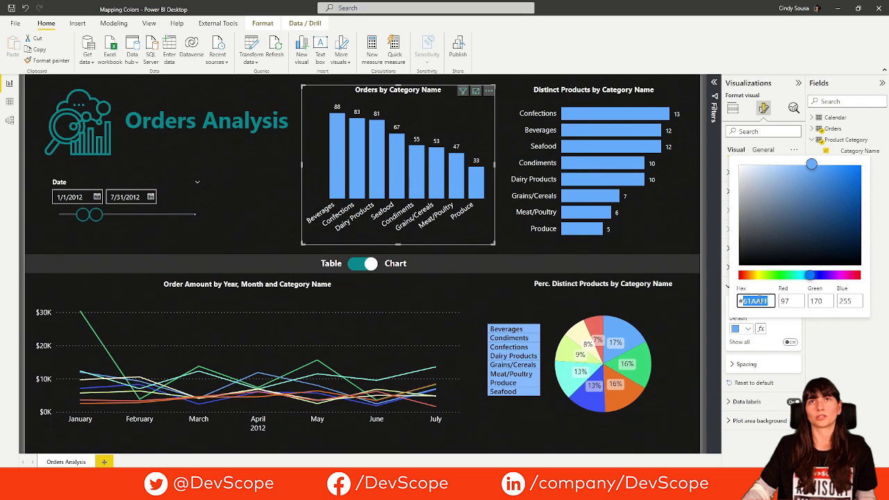
left_click(787, 327)
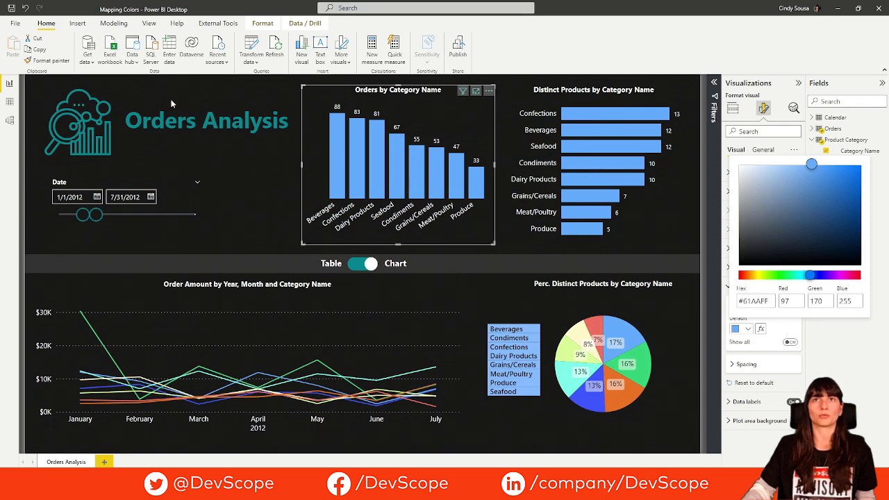
left_click(9, 104)
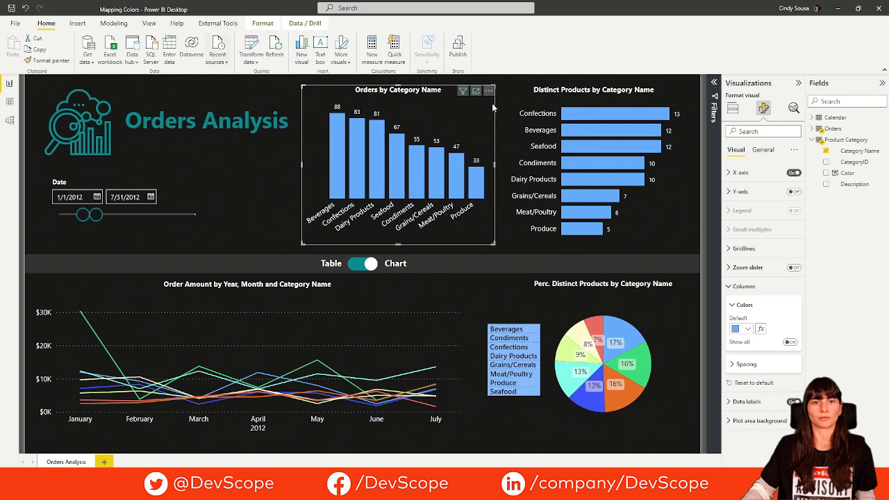
Create the measure Selected Color = SELECTEDVALUE('Product Category'[Color]) in Product Category.
left_click(853, 142)
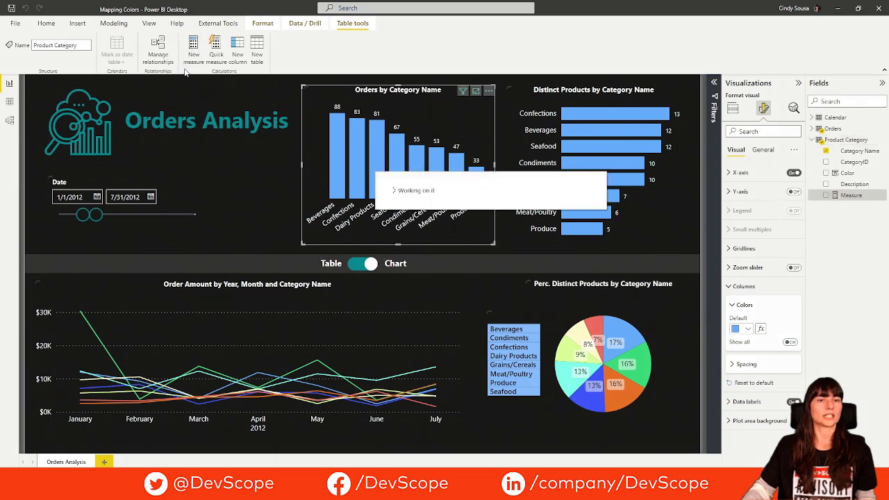
type("Selected Color = SELECTEDVALUE('Product Category'[Color])")
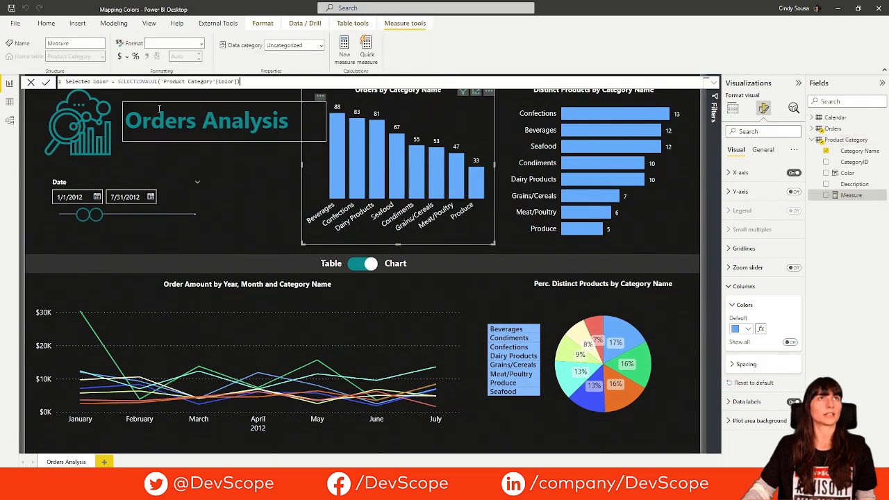
left_click(46, 82)
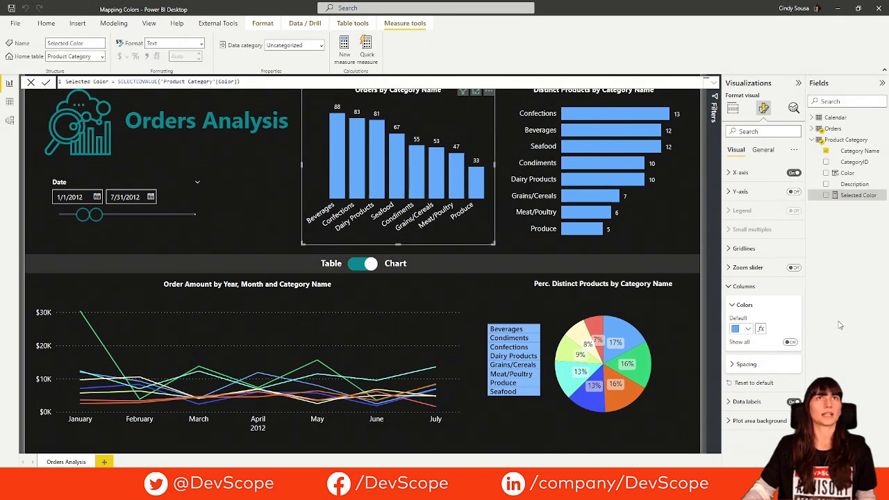
Set the column colour's fx format style to Field value using Product Category > Selected Color.
left_click(762, 331)
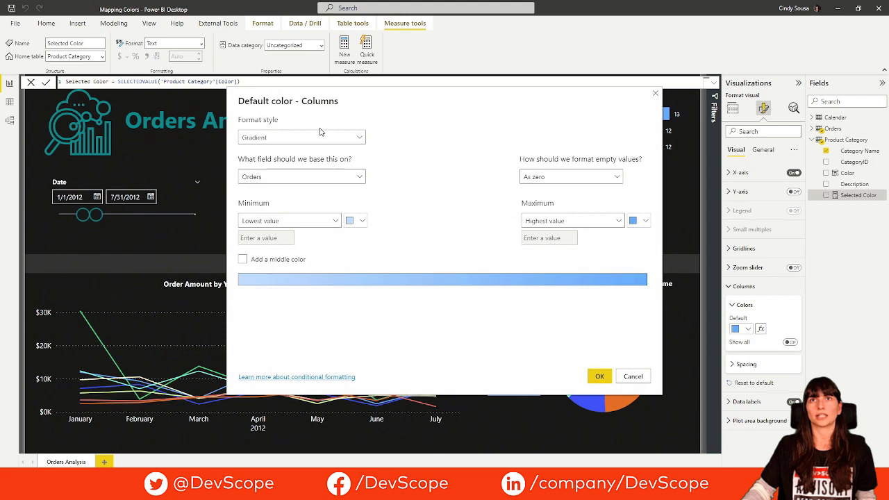
left_click(320, 132)
left_click(270, 185)
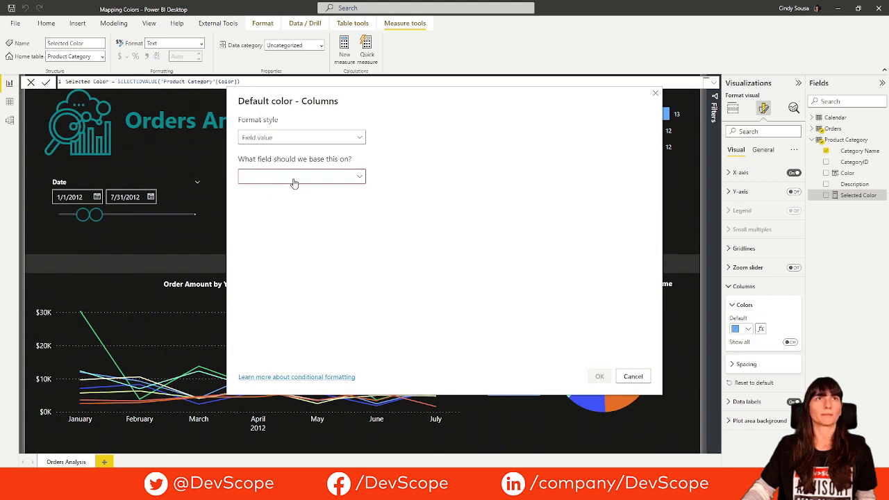
left_click(294, 180)
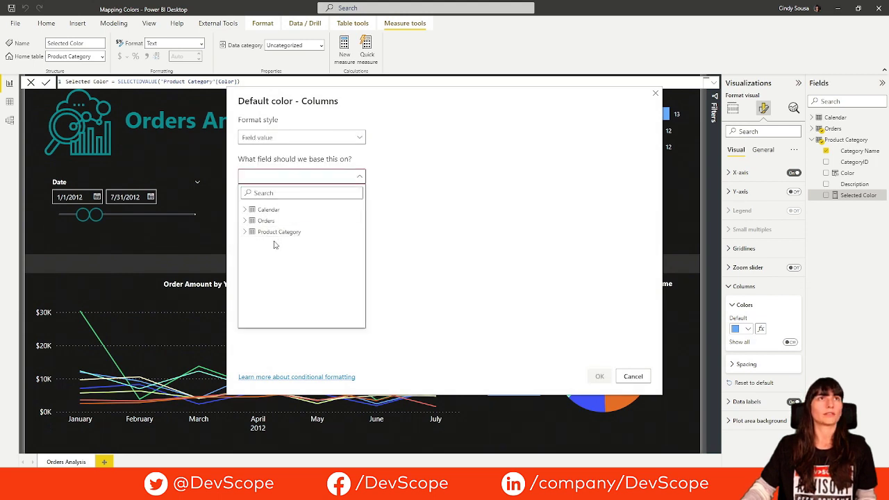
left_click(246, 231)
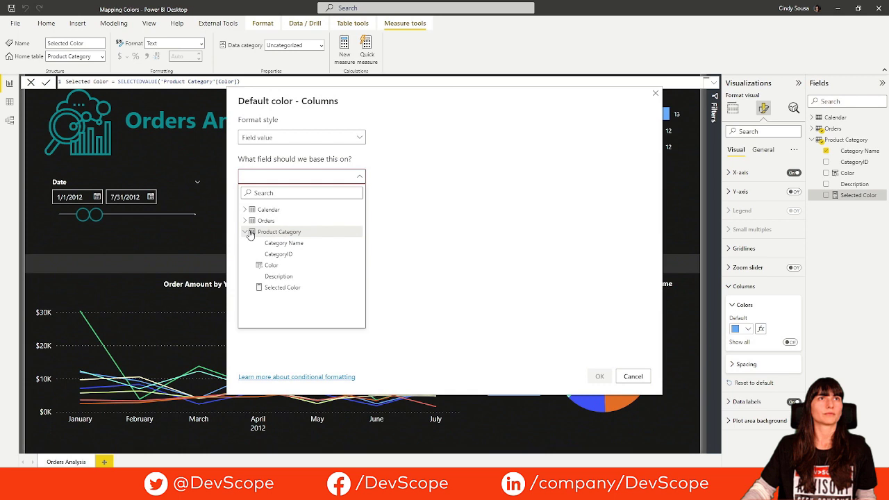
left_click(283, 289)
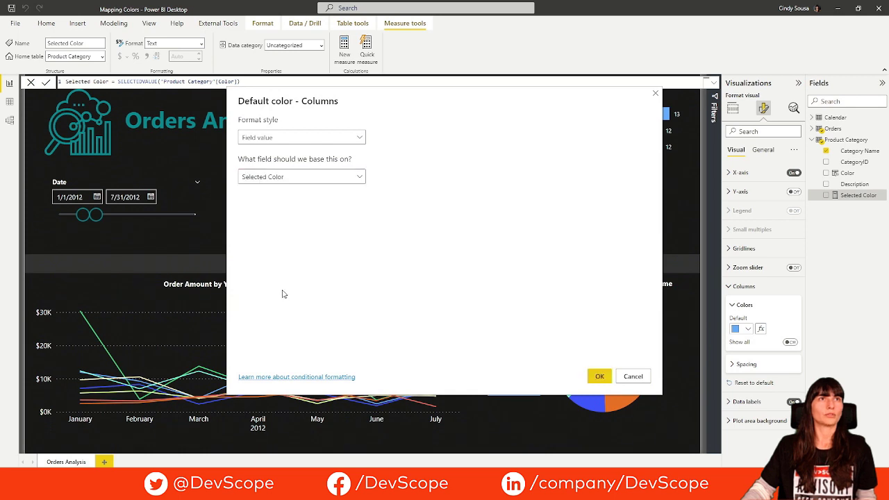
left_click(599, 377)
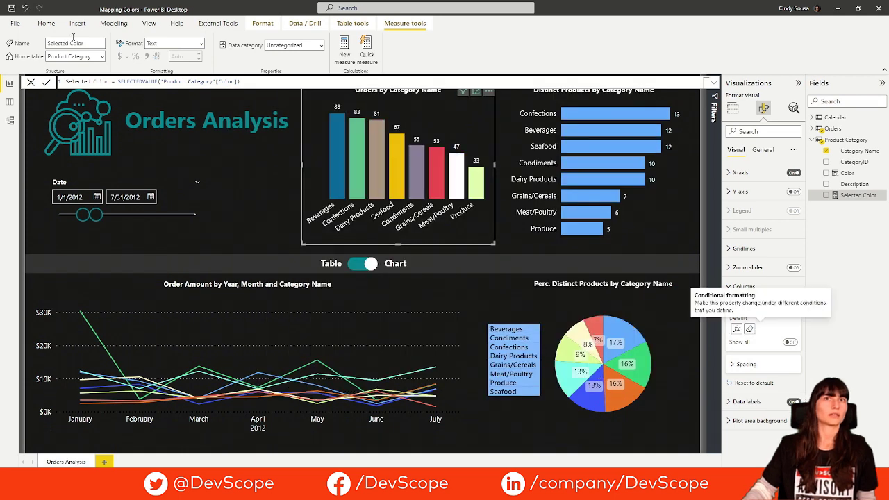
Format-paint the column chart's styling onto the Distinct Products bar chart, pie chart, legend table and line chart.
left_click(47, 24)
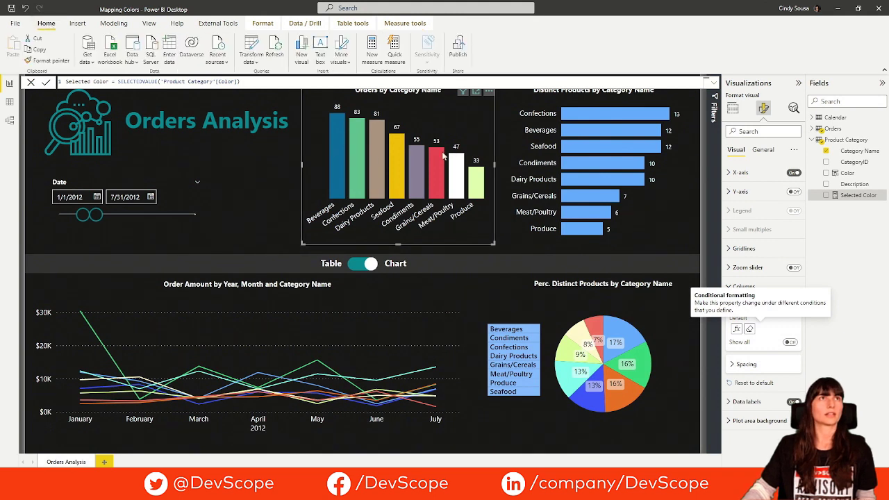
left_click(48, 64)
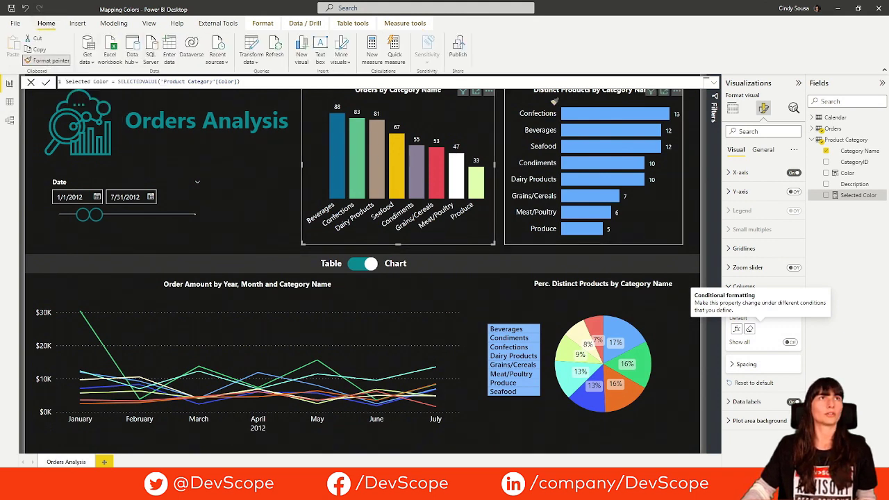
left_click(558, 99)
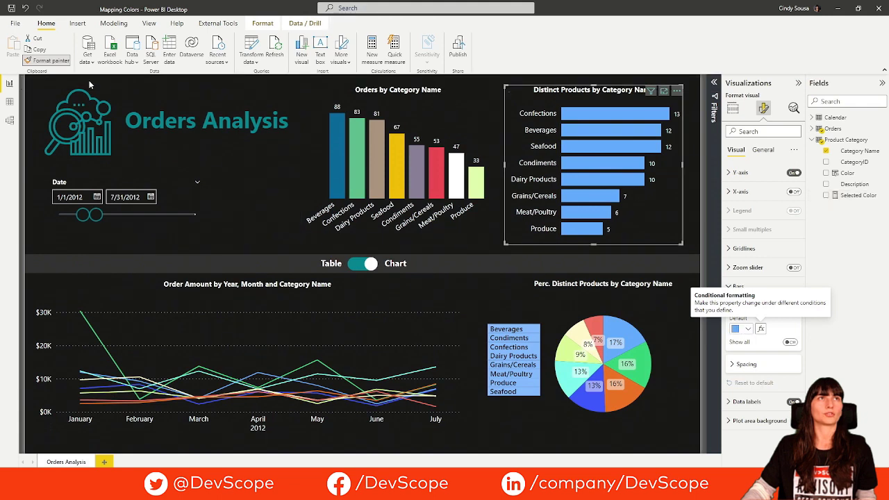
left_click(48, 61)
left_click(566, 296)
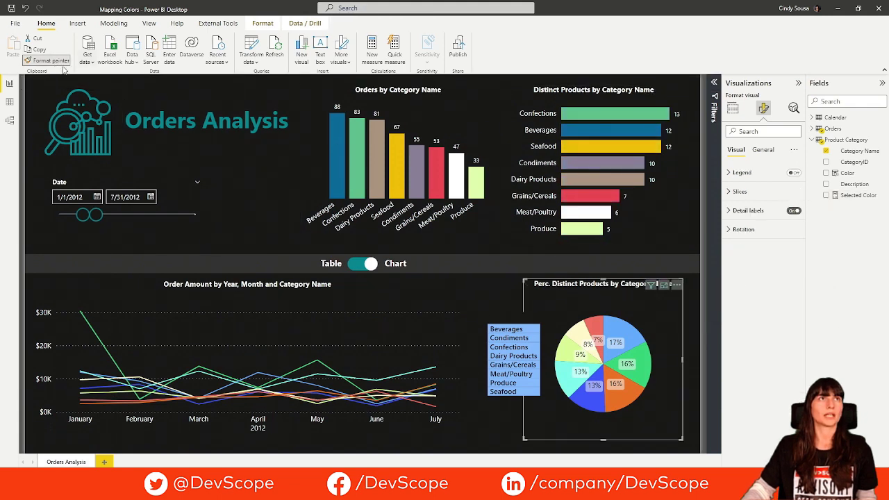
left_click(50, 61)
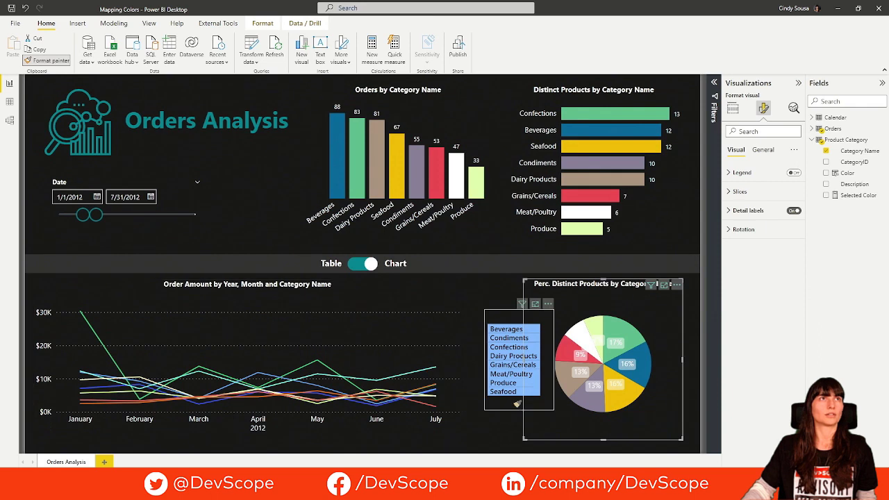
left_click(518, 403)
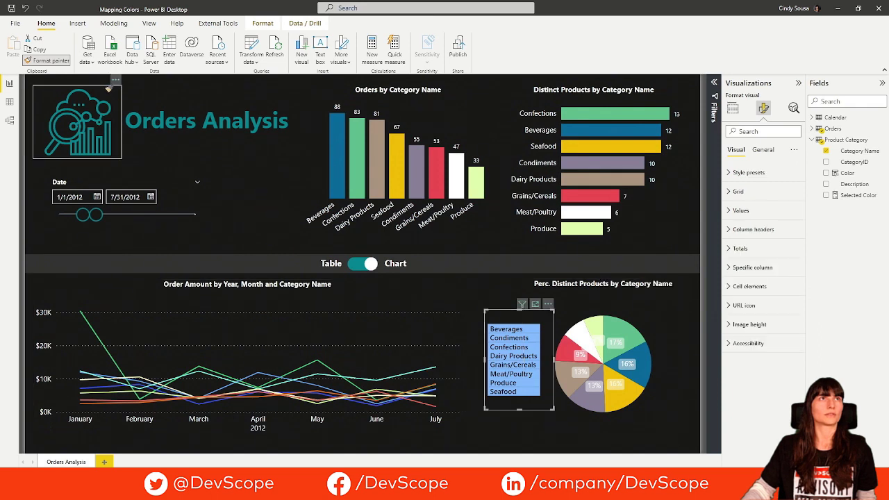
left_click(60, 60)
left_click(390, 301)
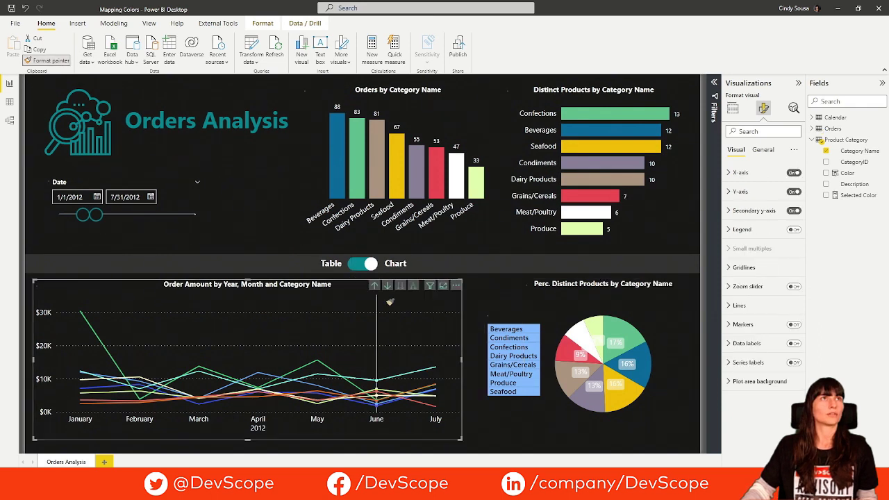
Turn on the legend table's cell background colour, set by Field value from Product Category > Selected Color.
left_click(550, 332)
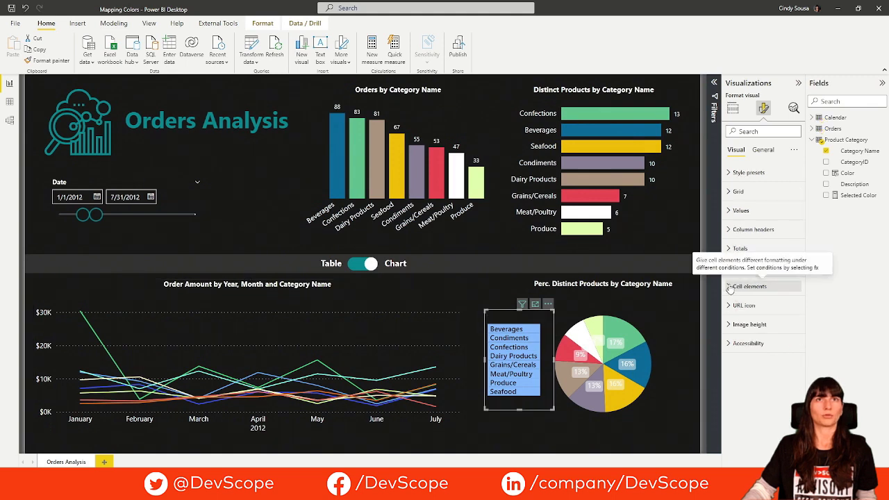
left_click(730, 287)
left_click(791, 349)
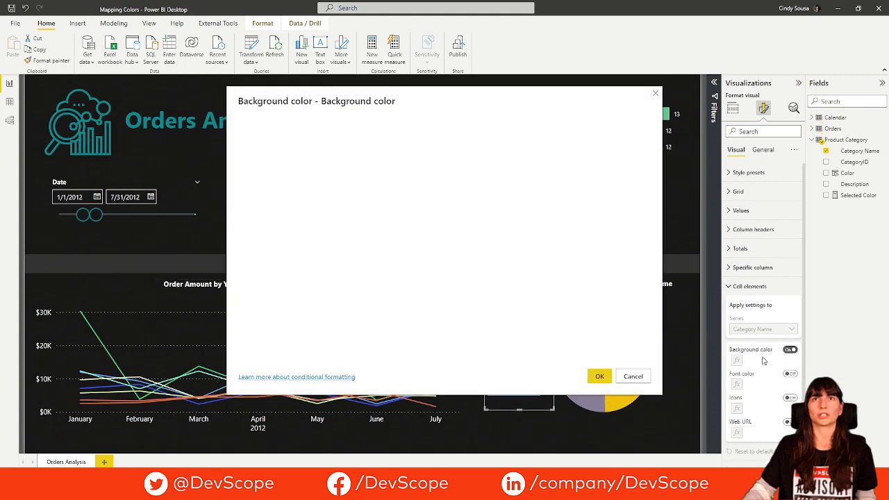
left_click(291, 138)
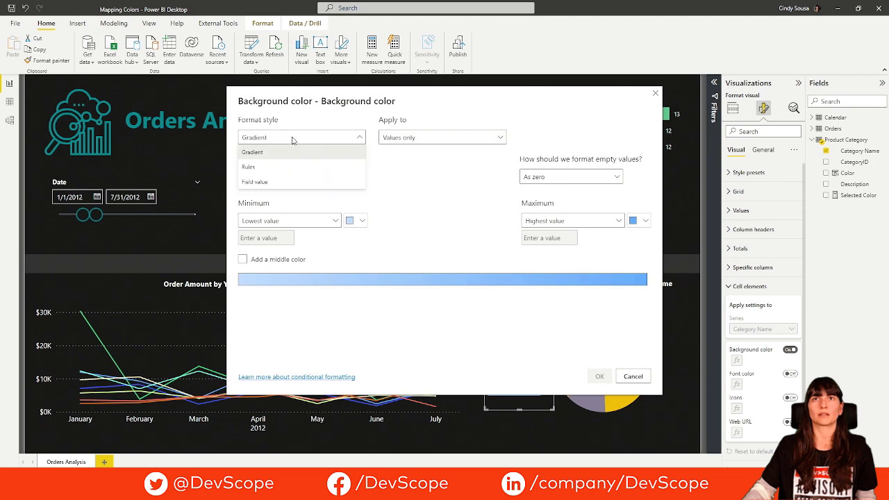
left_click(259, 182)
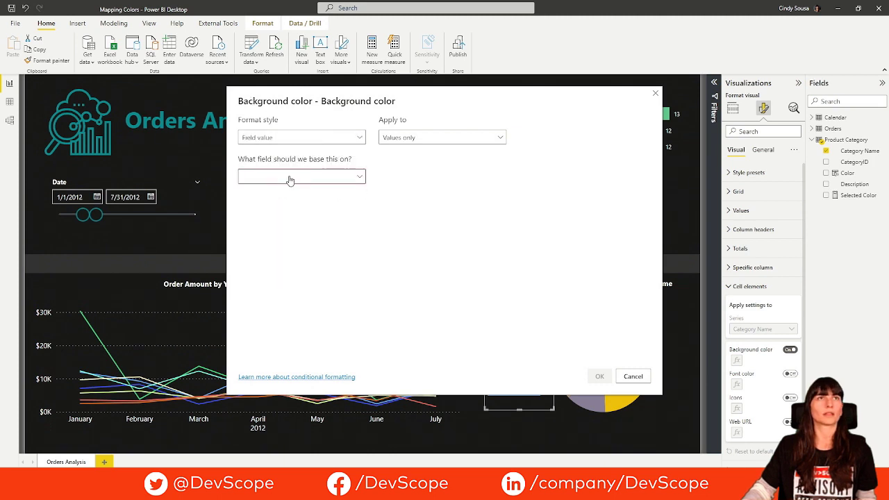
left_click(290, 177)
left_click(245, 232)
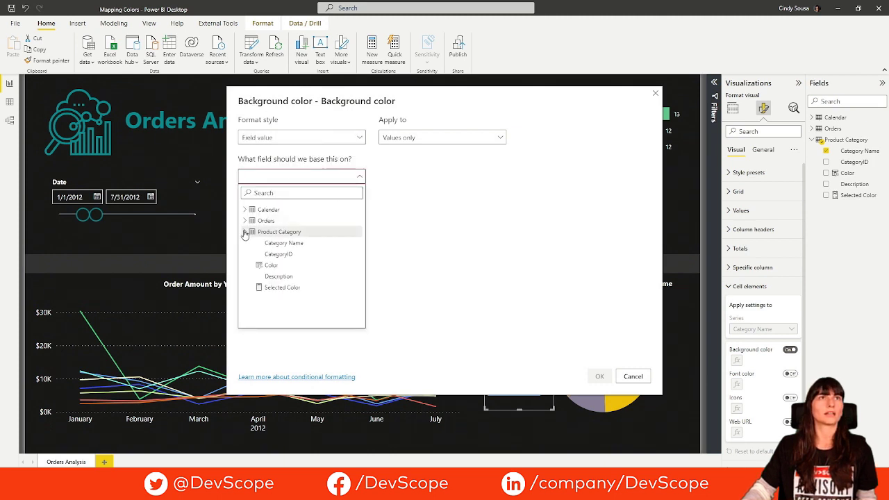
left_click(292, 288)
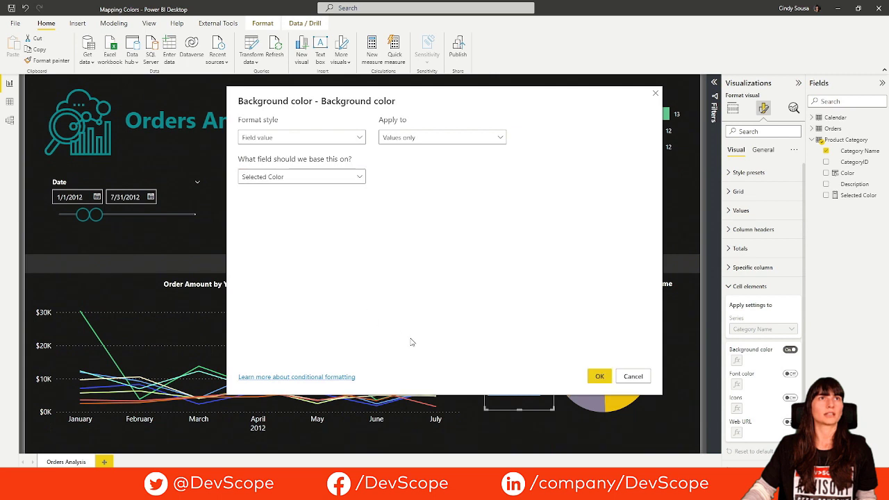
left_click(597, 377)
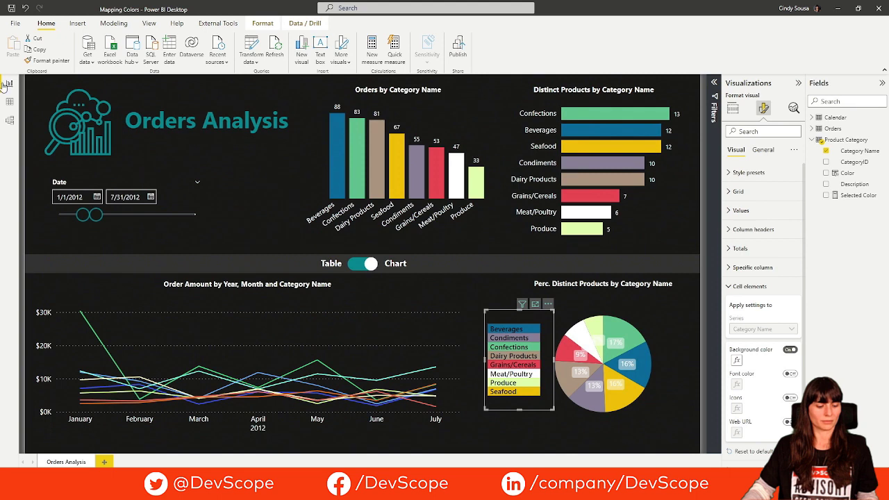
Switch to Data view showing the Product Category table's Color SWITCH formula and hex codes.
left_click(10, 104)
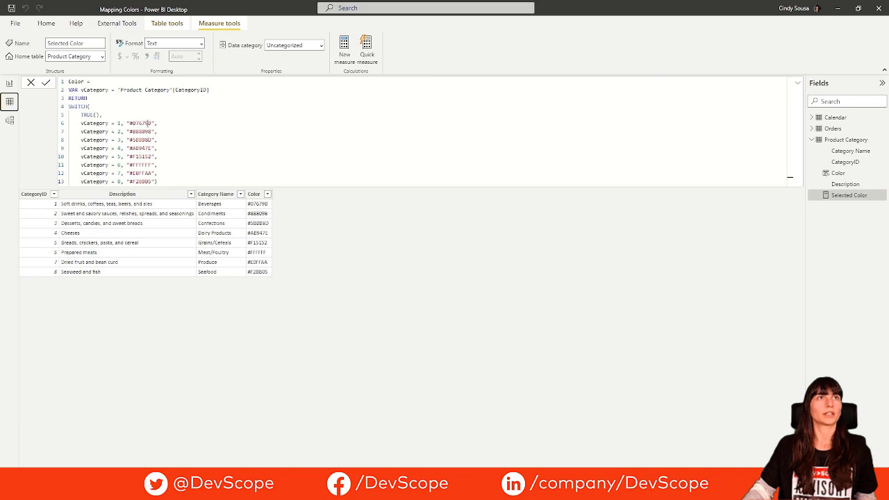
Replace the Beverages hex code with #F9CBA7 in the Color formula, then go back to the report.
left_click_drag(152, 123, 131, 123)
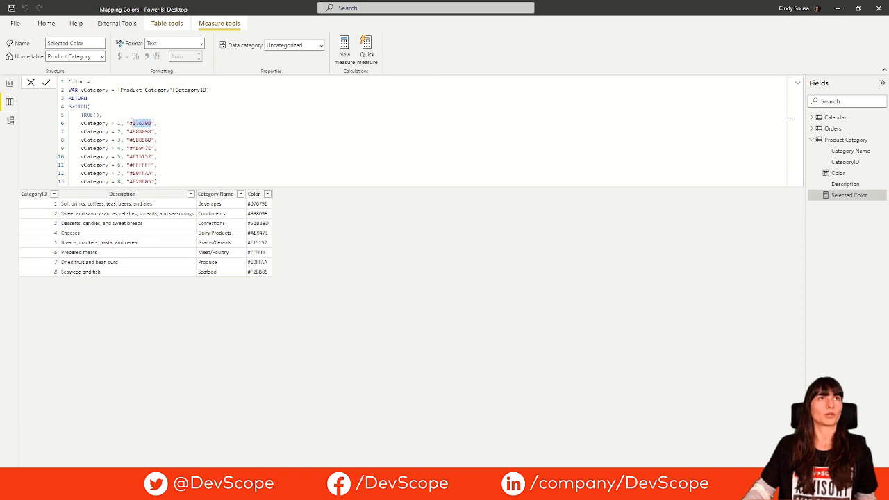
type("F9CBA")
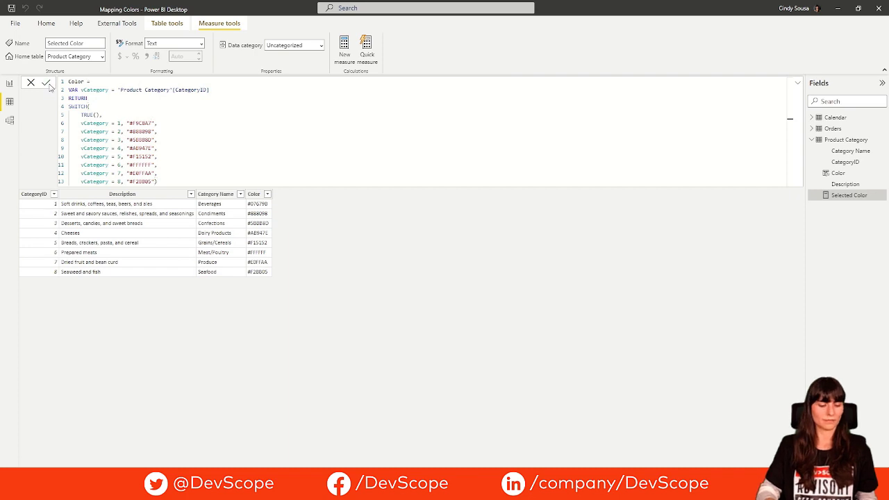
left_click(9, 84)
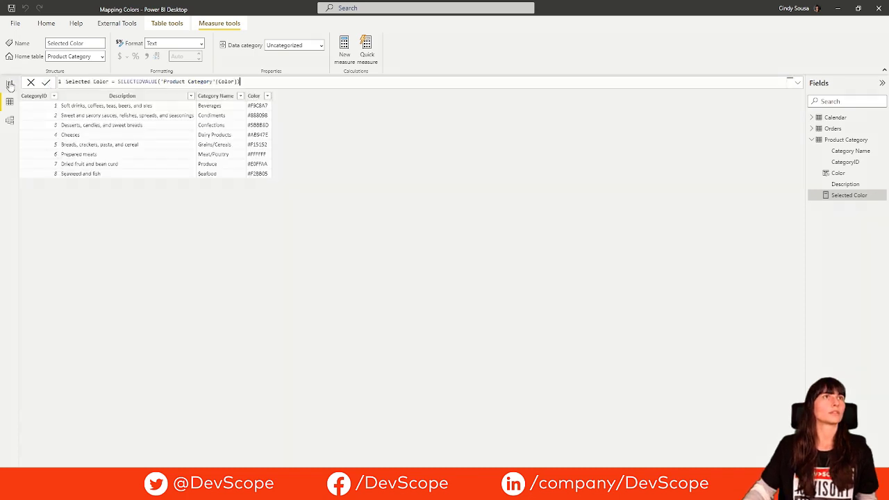
left_click(10, 83)
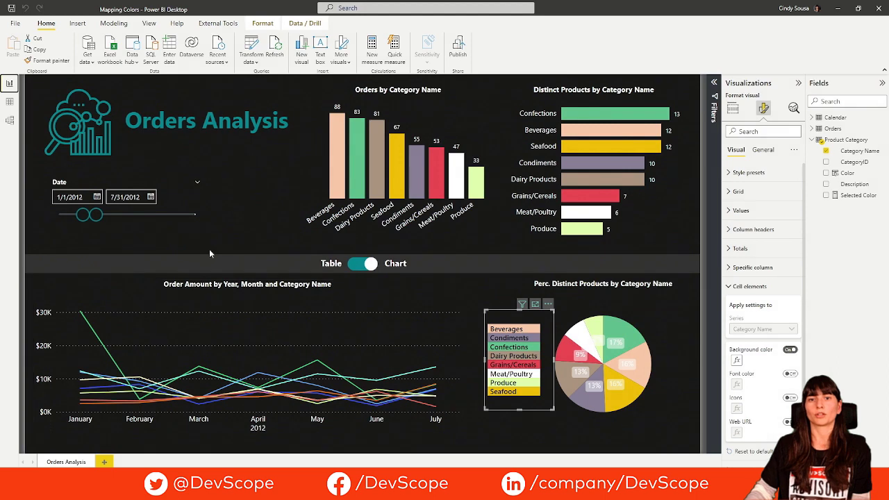
left_click(339, 297)
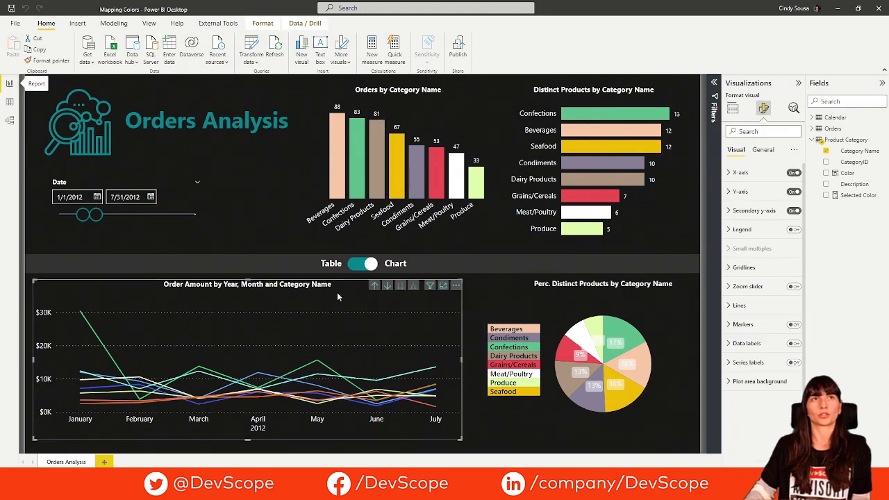